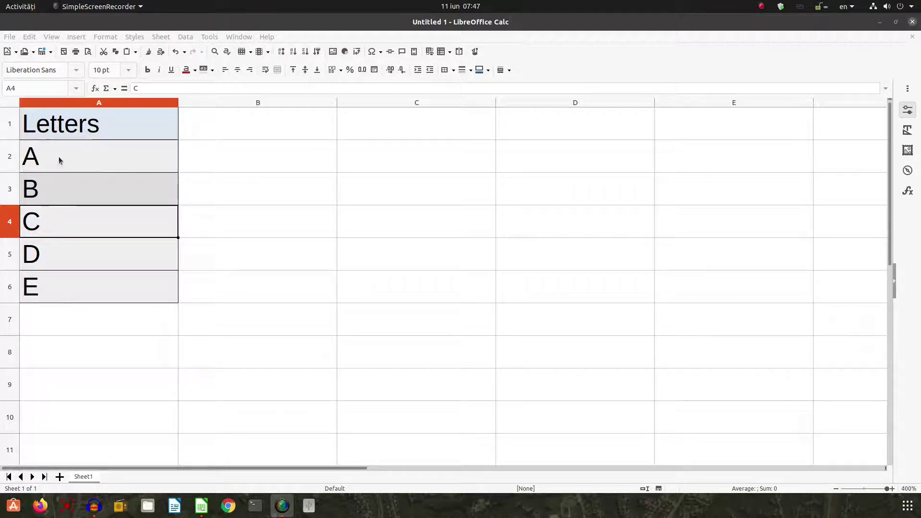
Step: Try a merge of A2:A4 but cancel it, leaving A, B and C in separate cells
drag(58, 156, 59, 214)
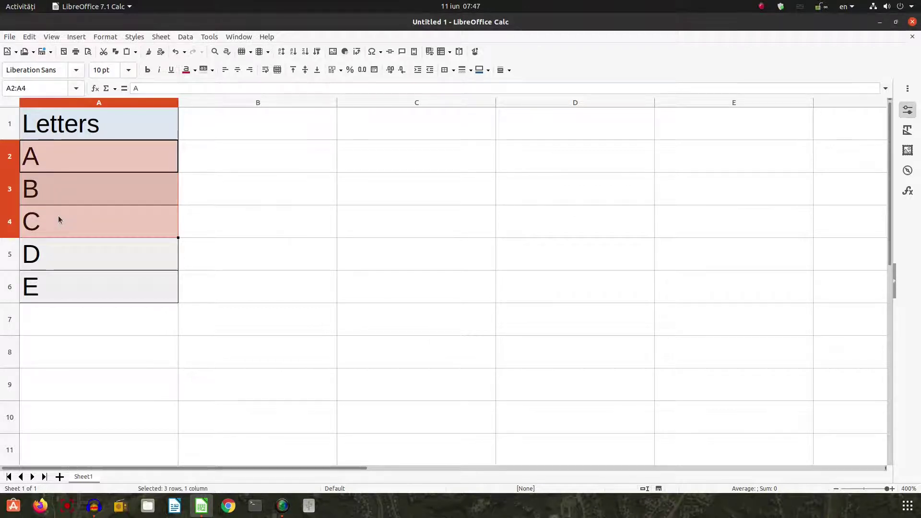
right_click(56, 220)
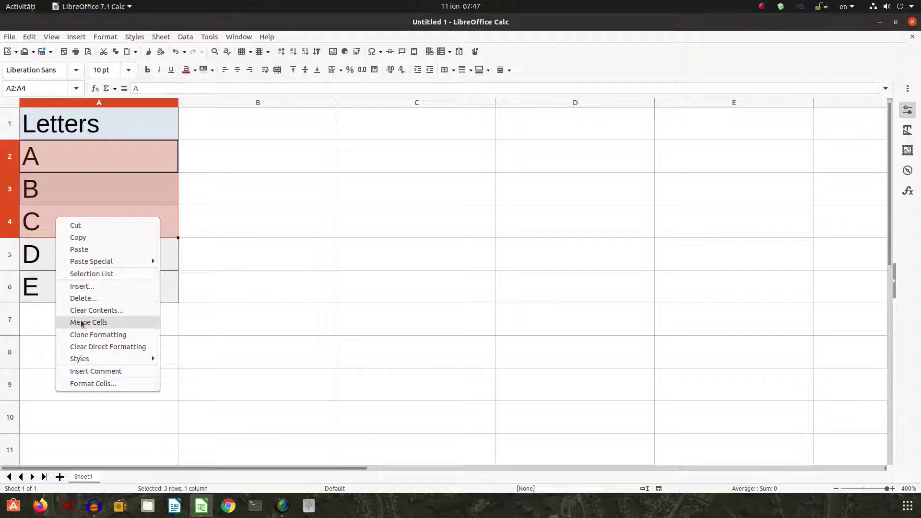
click(268, 140)
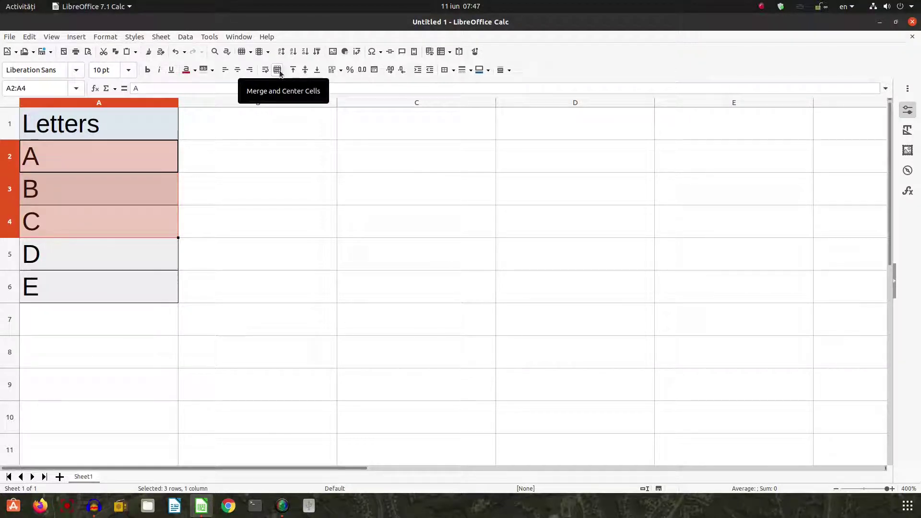
right_click(119, 176)
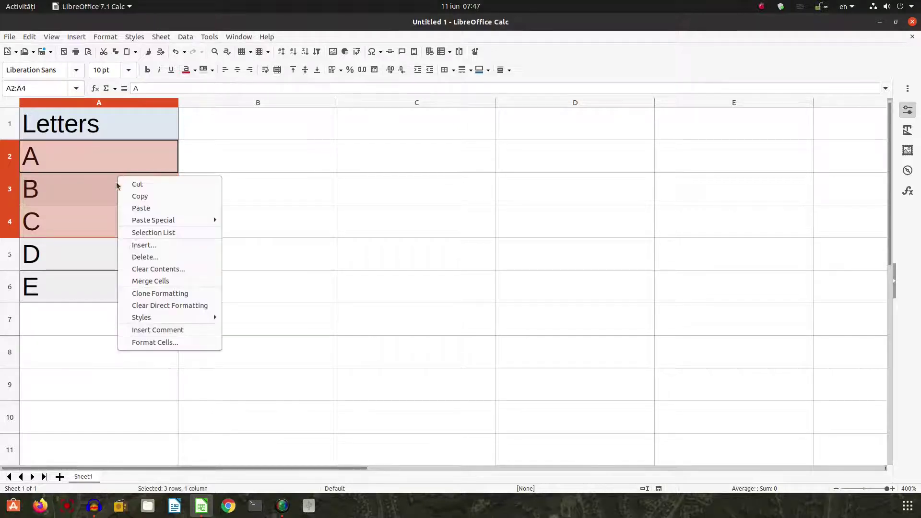
click(142, 281)
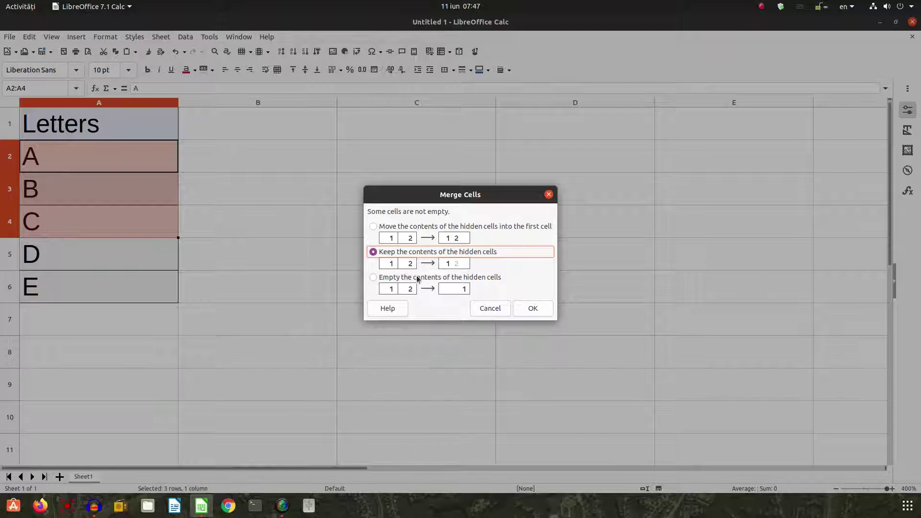
click(414, 228)
click(417, 278)
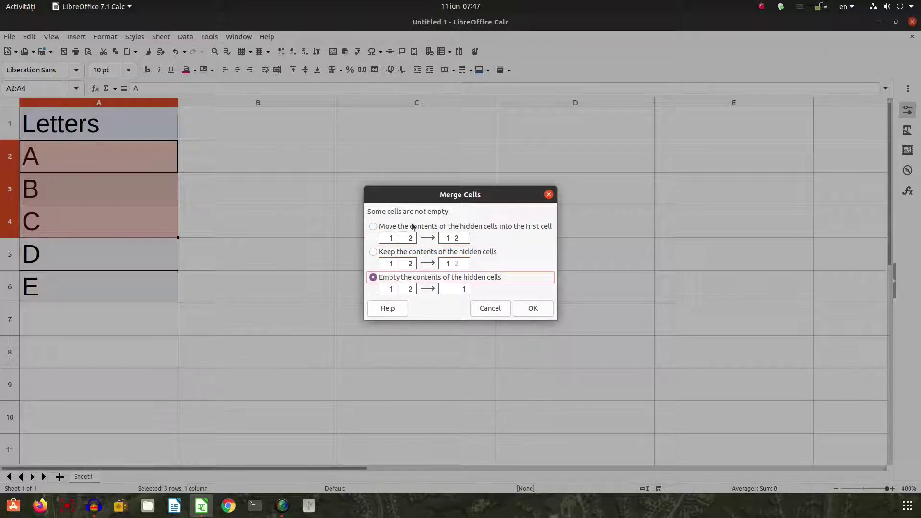
click(416, 227)
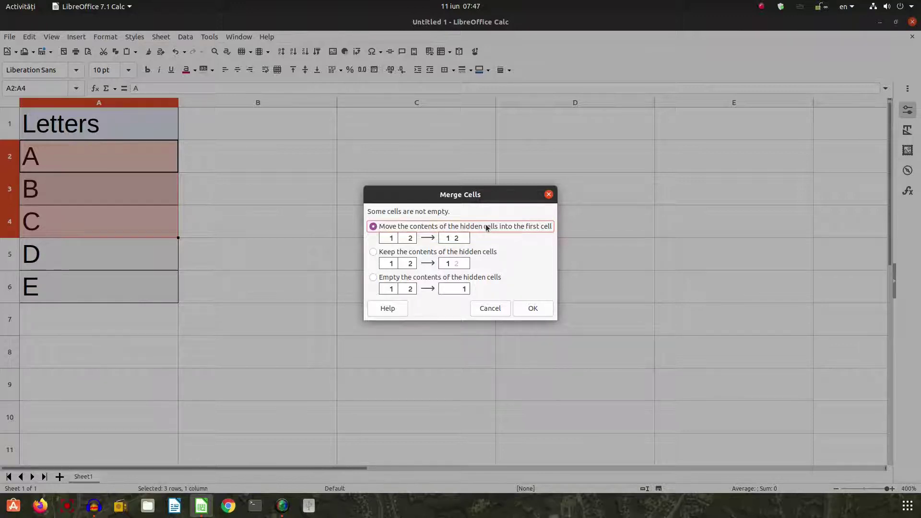
click(491, 309)
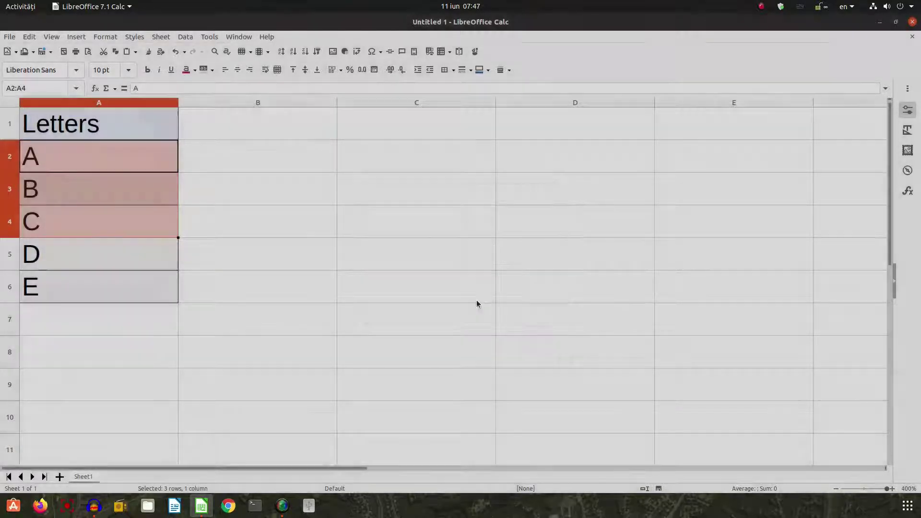
Step: Hide row 3, which holds the B entry
click(36, 190)
click(10, 189)
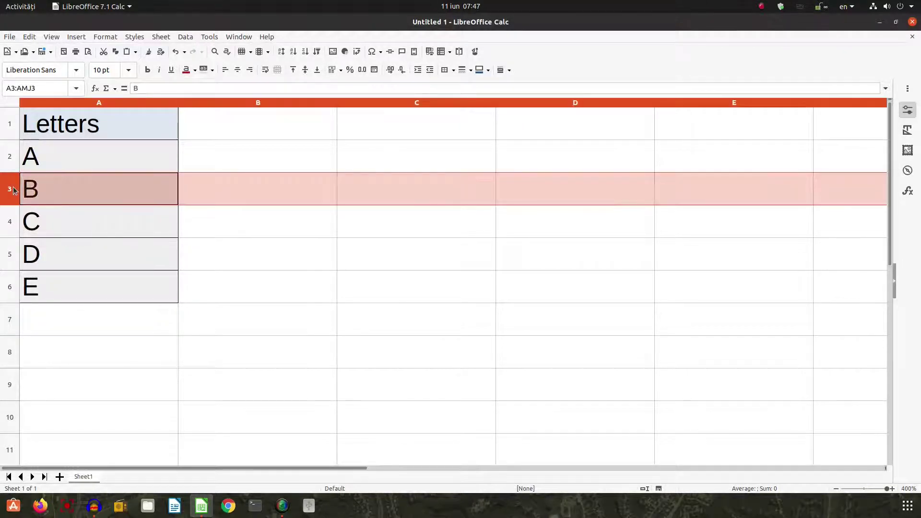
right_click(13, 188)
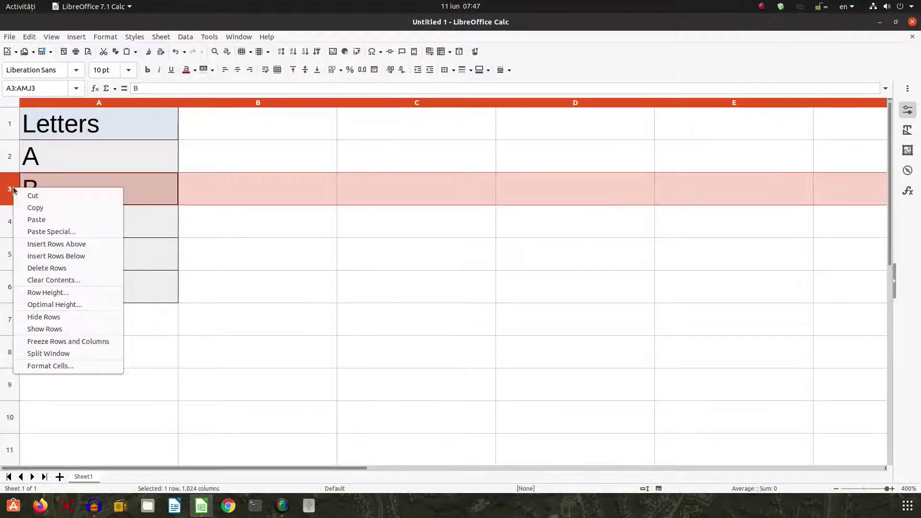
click(57, 317)
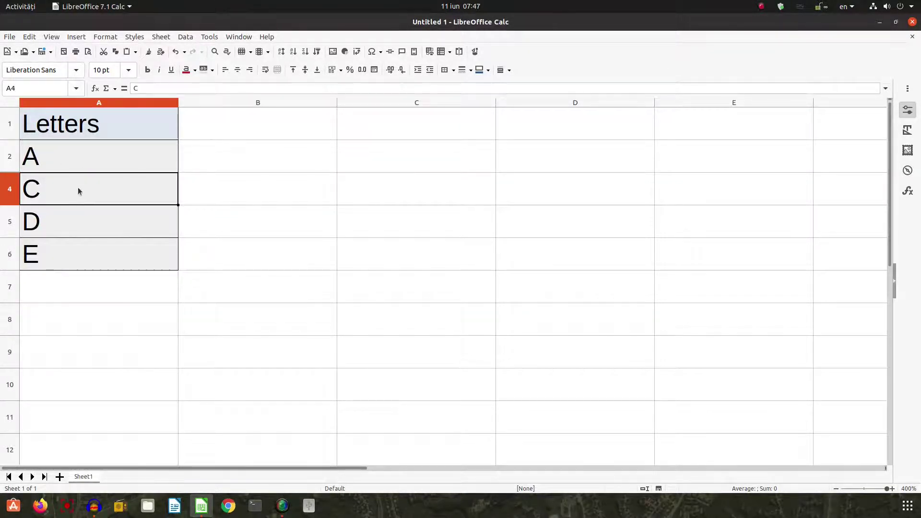
Step: Merge A2:A4, moving the hidden contents into the first cell to get 'A B C'
drag(41, 156, 44, 184)
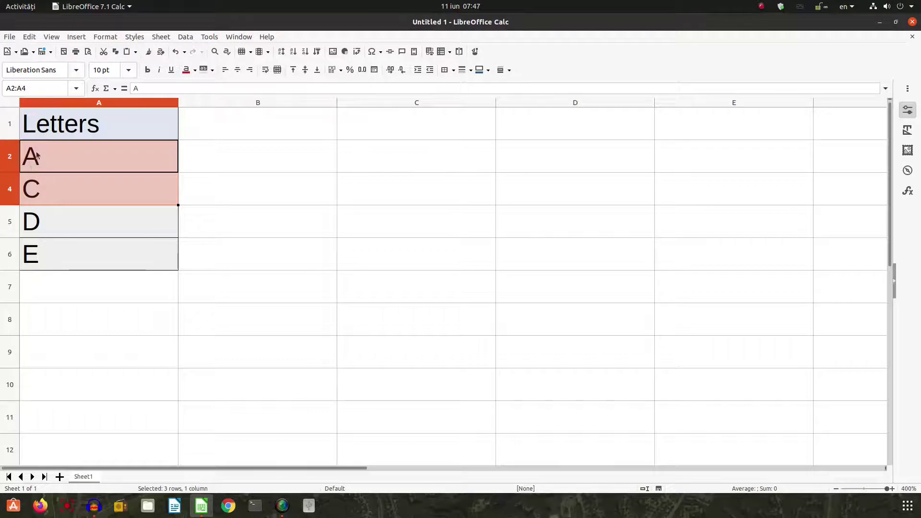
right_click(128, 164)
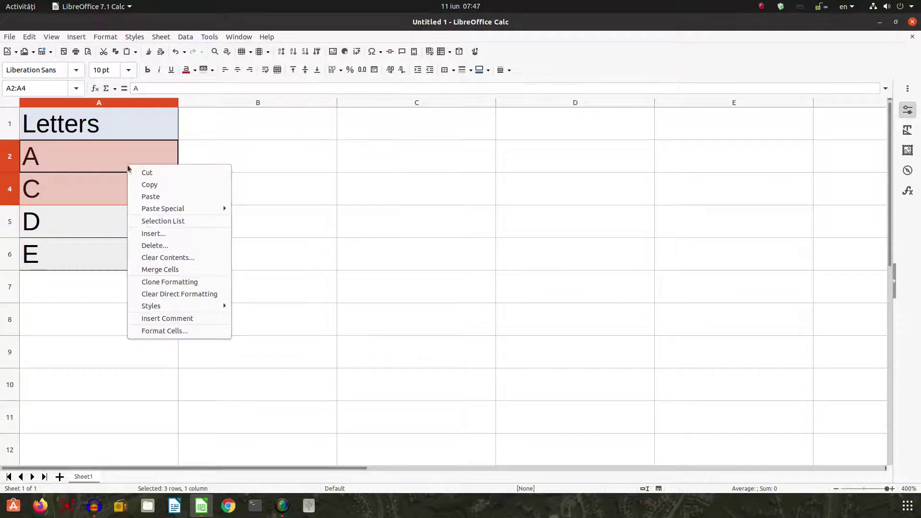
click(163, 268)
click(424, 228)
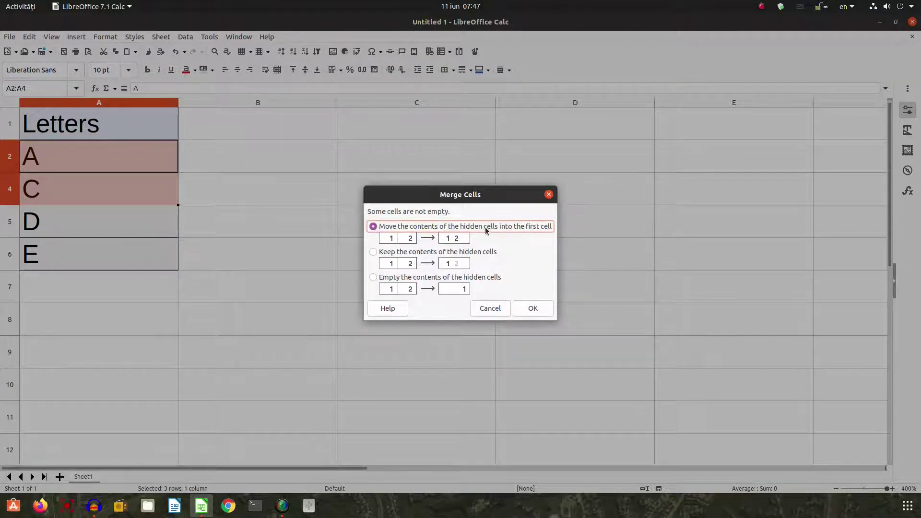
click(534, 307)
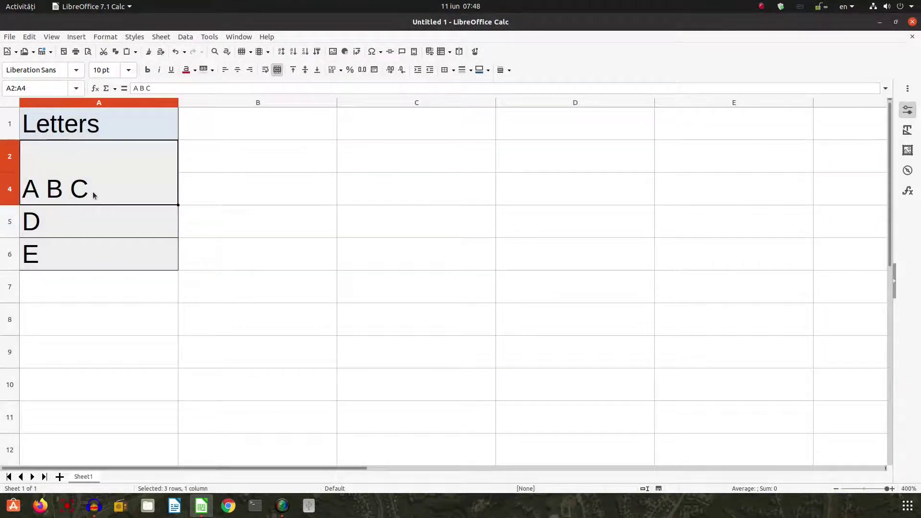
click(179, 52)
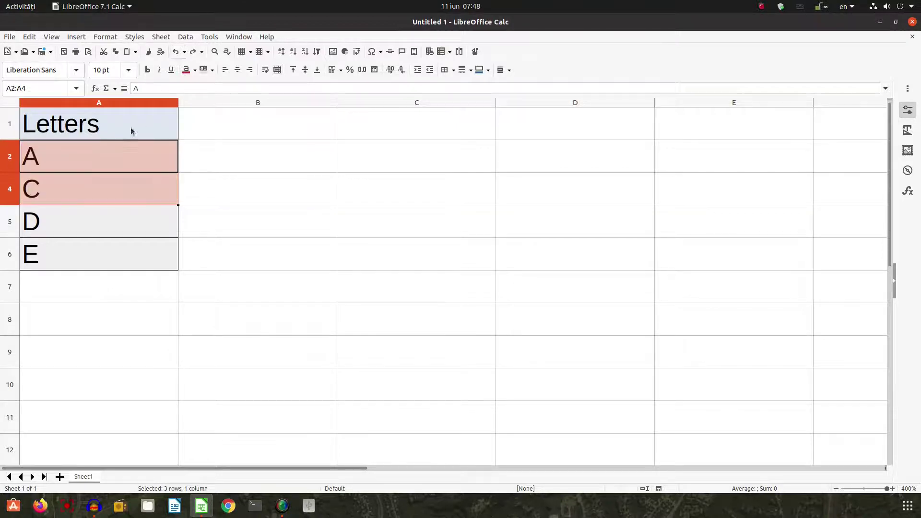
right_click(100, 157)
click(117, 262)
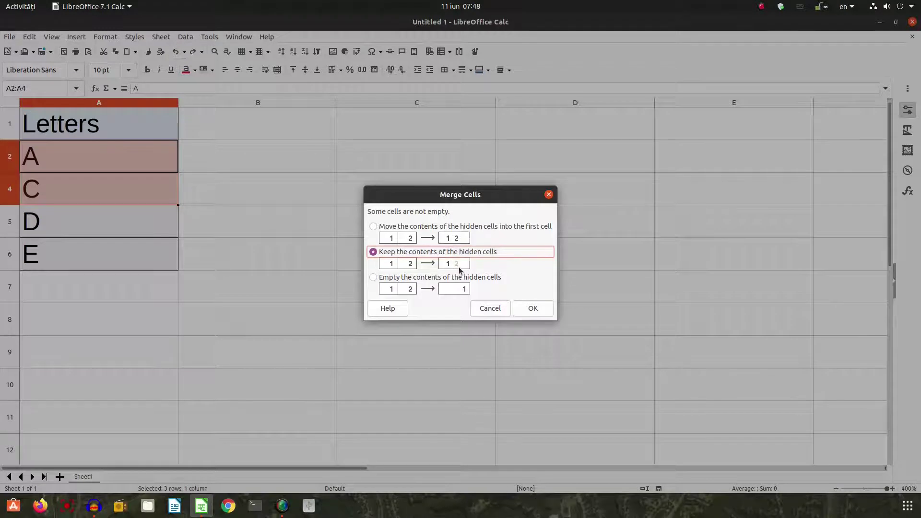
key(Return)
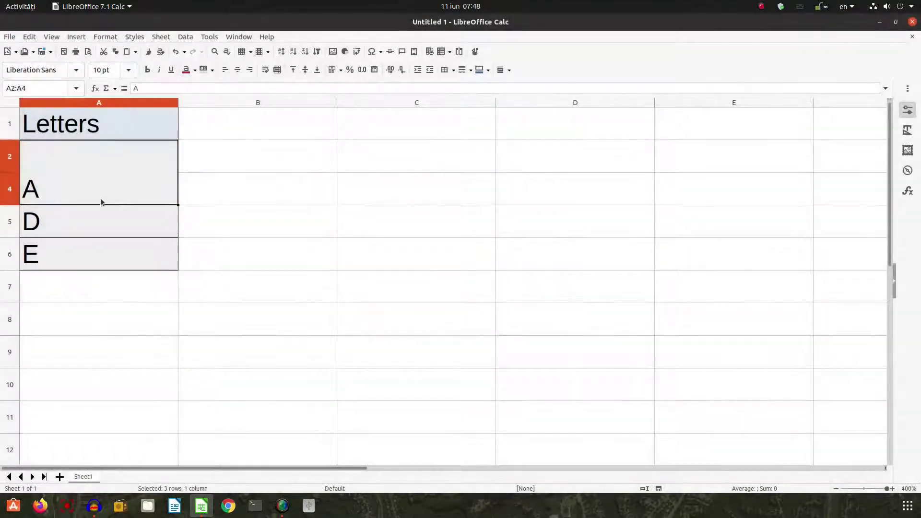
right_click(18, 188)
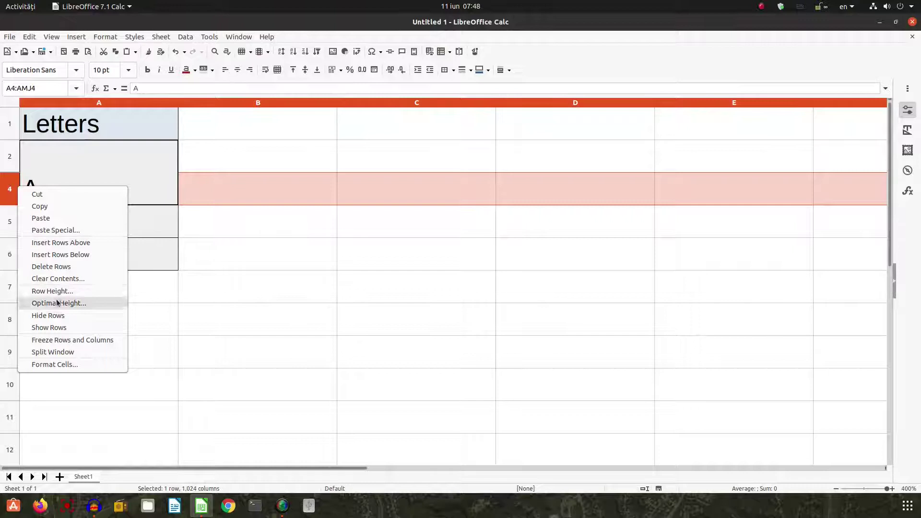
click(57, 327)
click(9, 163)
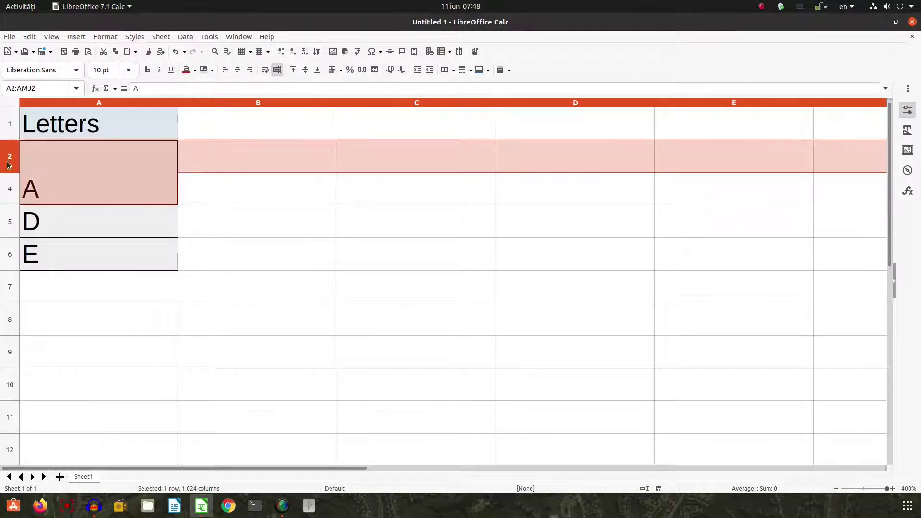
right_click(15, 194)
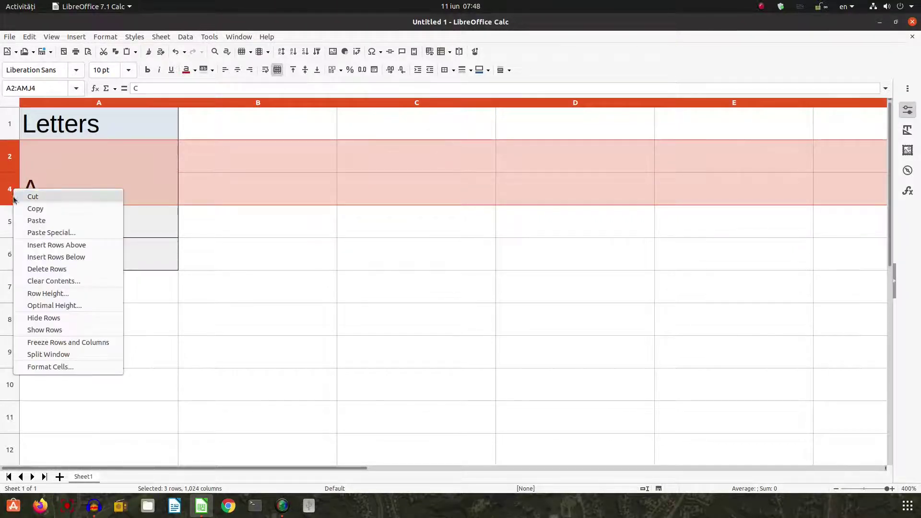
click(53, 329)
click(48, 191)
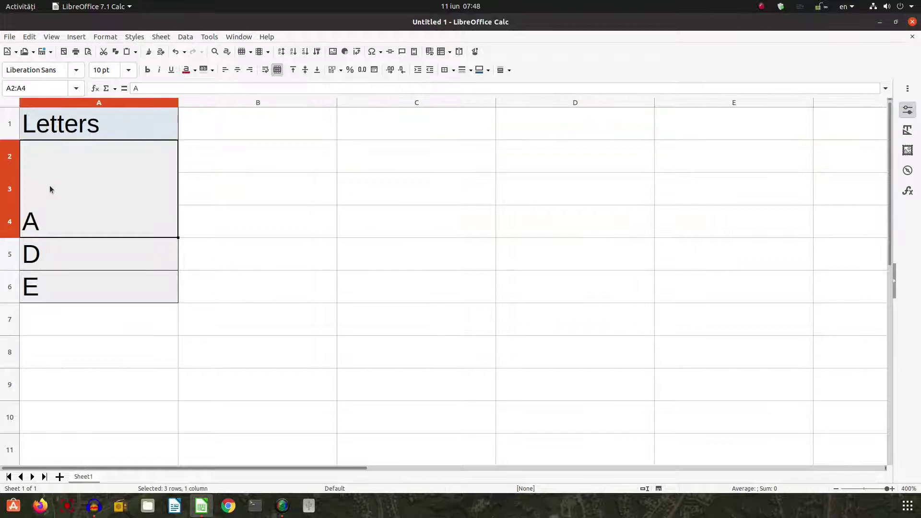
double_click(50, 185)
click(208, 188)
click(108, 179)
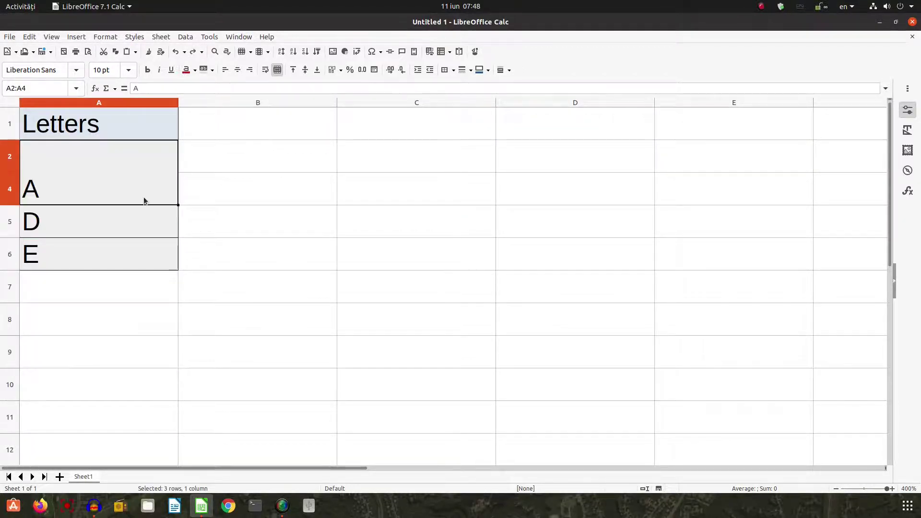
key(ctrl+z)
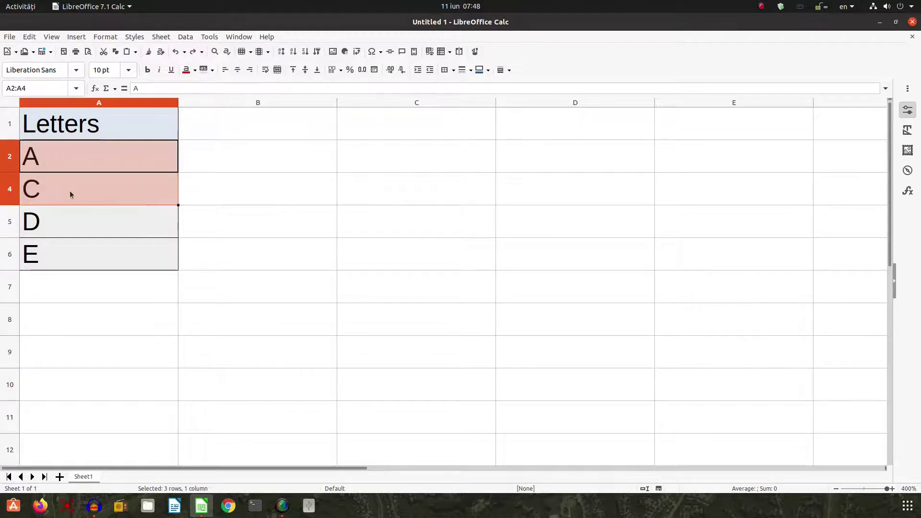
Step: Merge A2:A4 with 'Empty the contents of the hidden cells' so only A remains
right_click(37, 185)
click(91, 285)
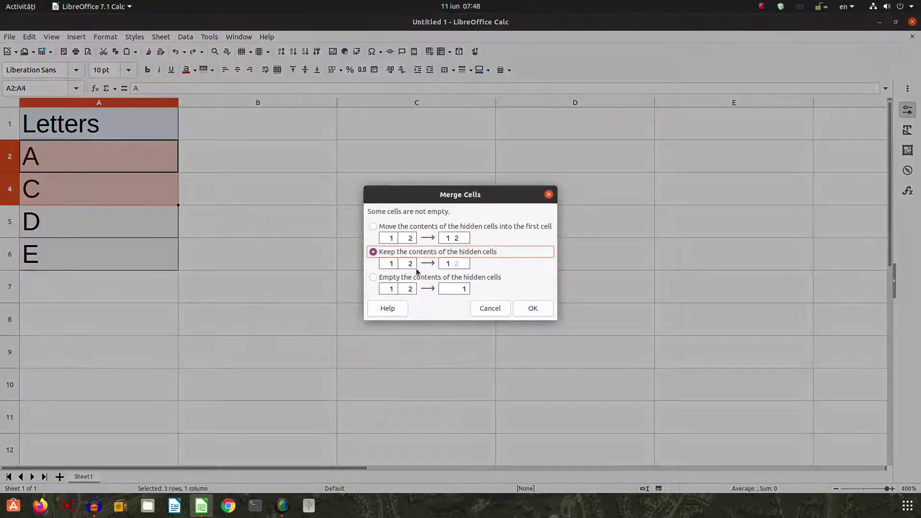
click(414, 278)
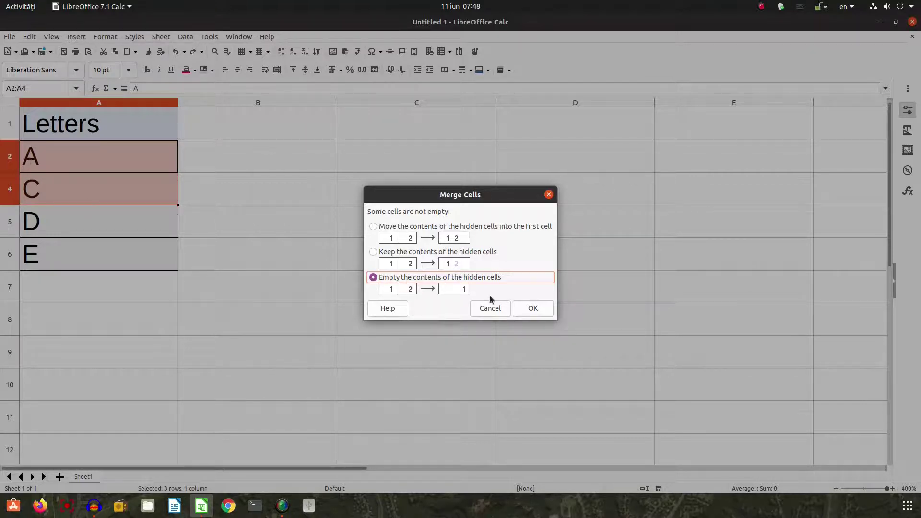
click(535, 305)
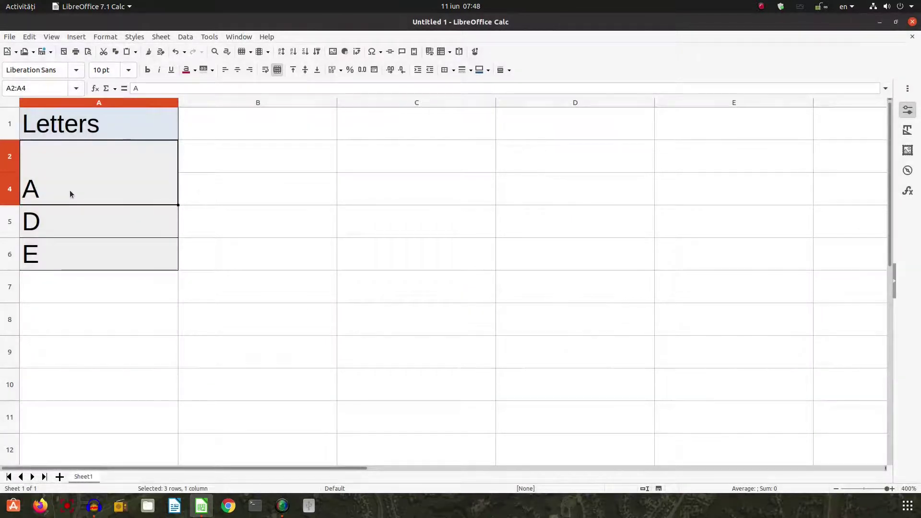
Step: Split the merged A2:A4 cell back into separate cells
right_click(101, 174)
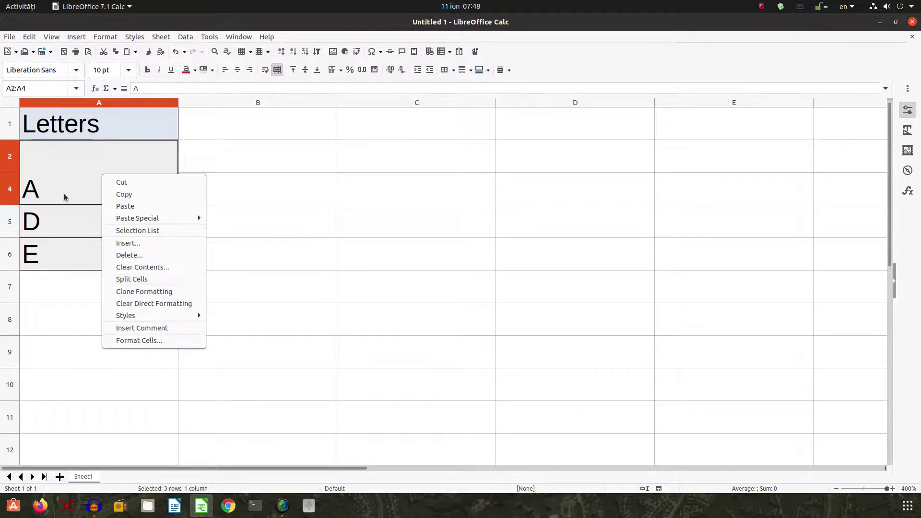
click(42, 142)
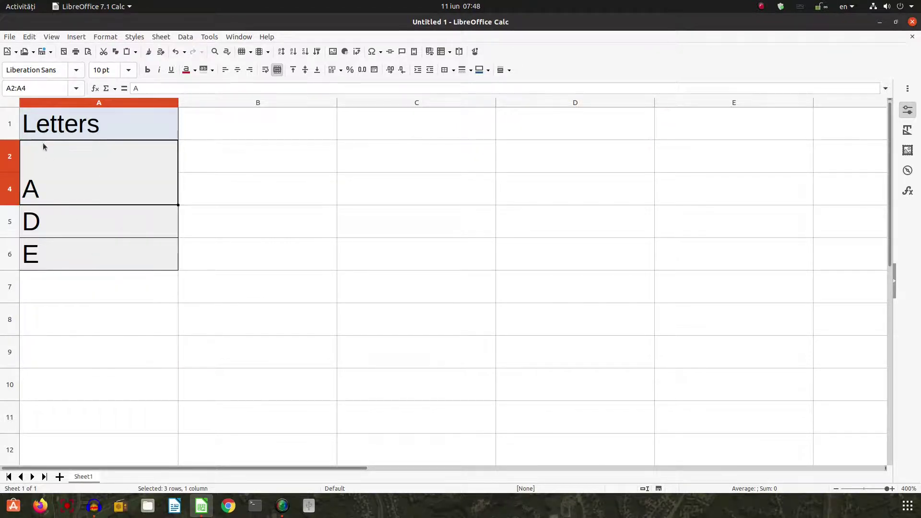
right_click(128, 172)
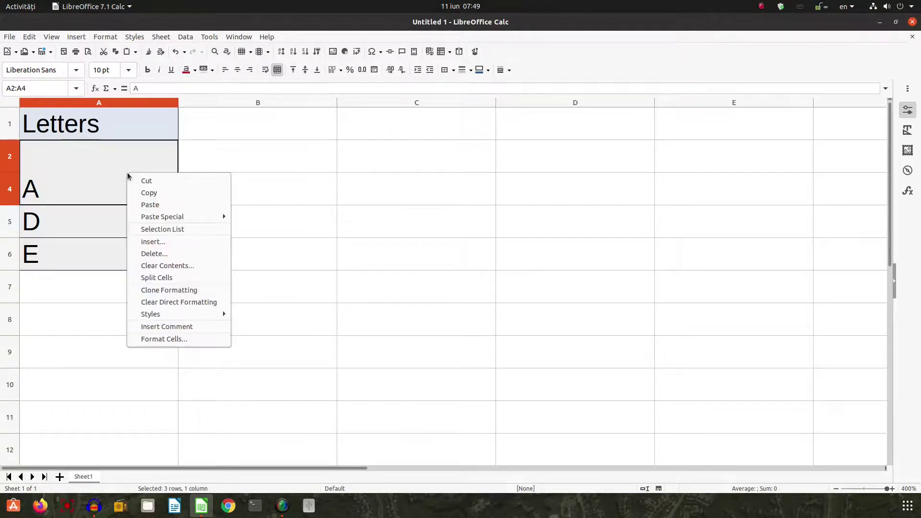
click(145, 278)
Step: Show the hidden row 3 again across rows 2 to 4
click(107, 194)
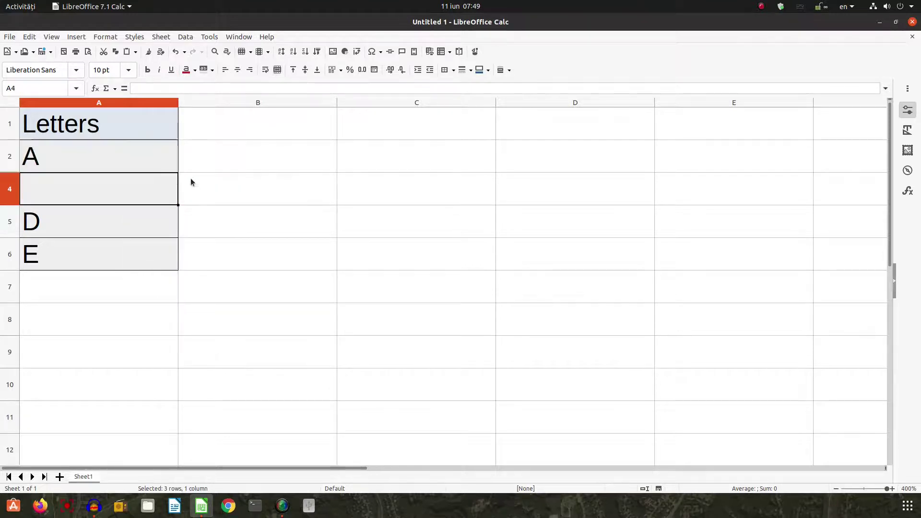
drag(14, 161, 14, 185)
right_click(15, 185)
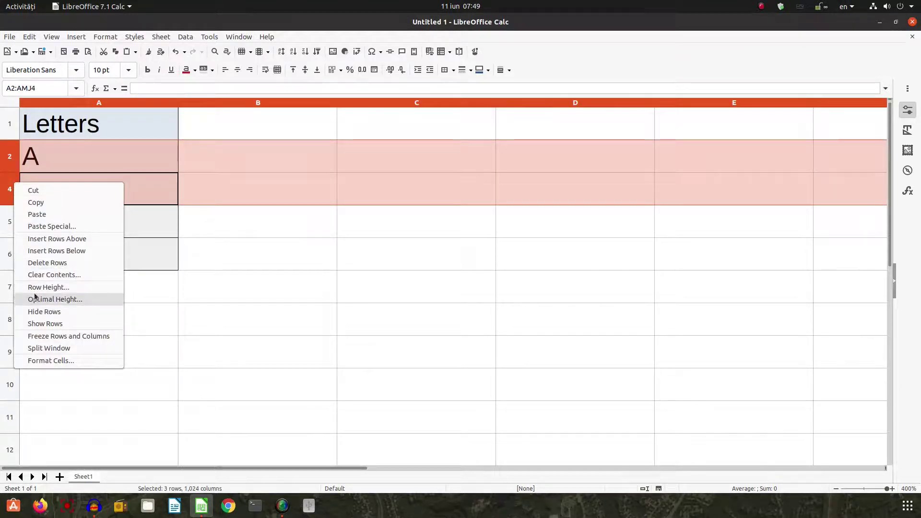
click(43, 323)
click(73, 200)
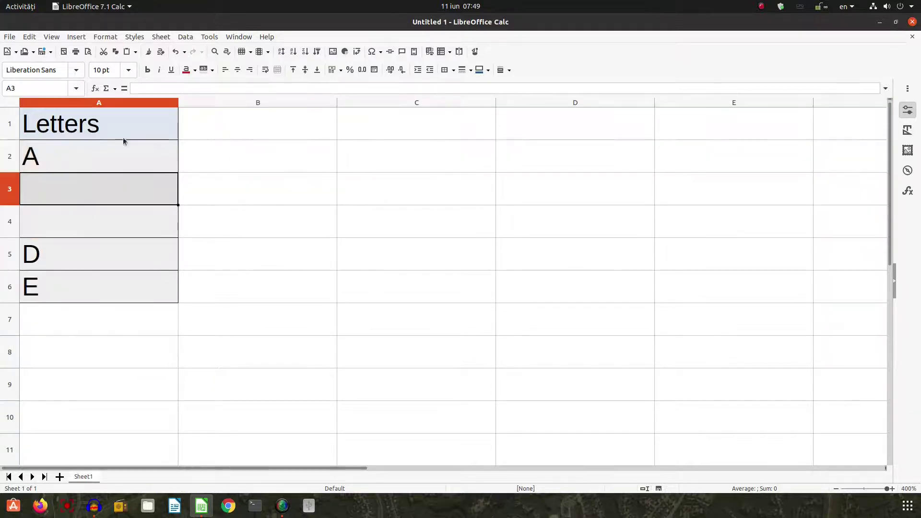
Step: Merge and centre A2:A4 on A, and frame the merged cell with a thick outer border
drag(94, 153, 94, 209)
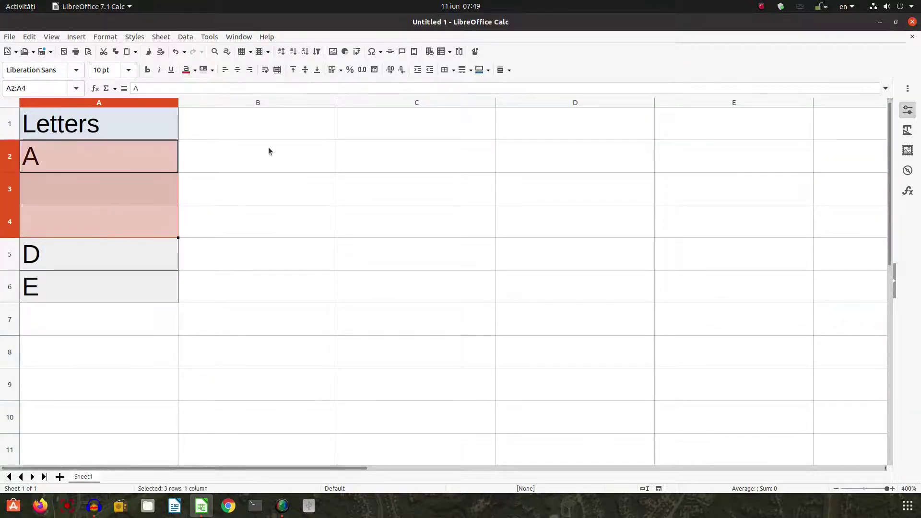
click(277, 70)
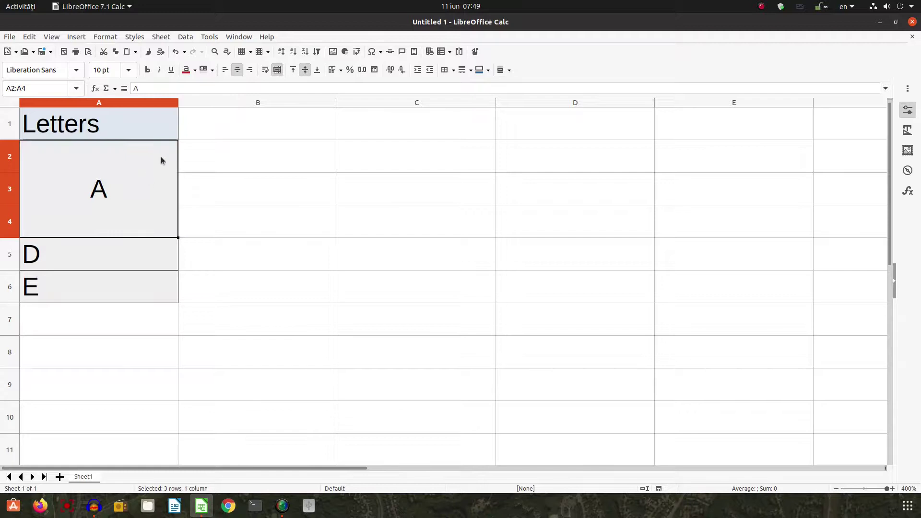
click(452, 70)
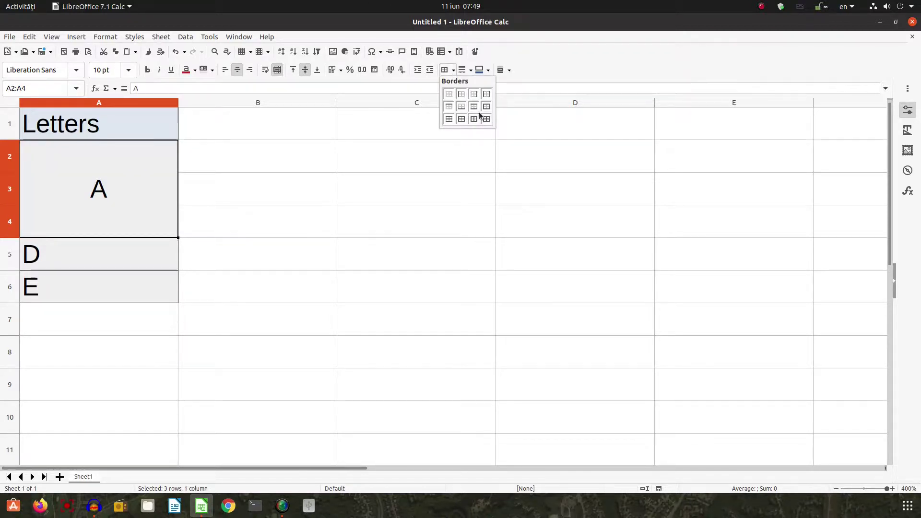
click(471, 70)
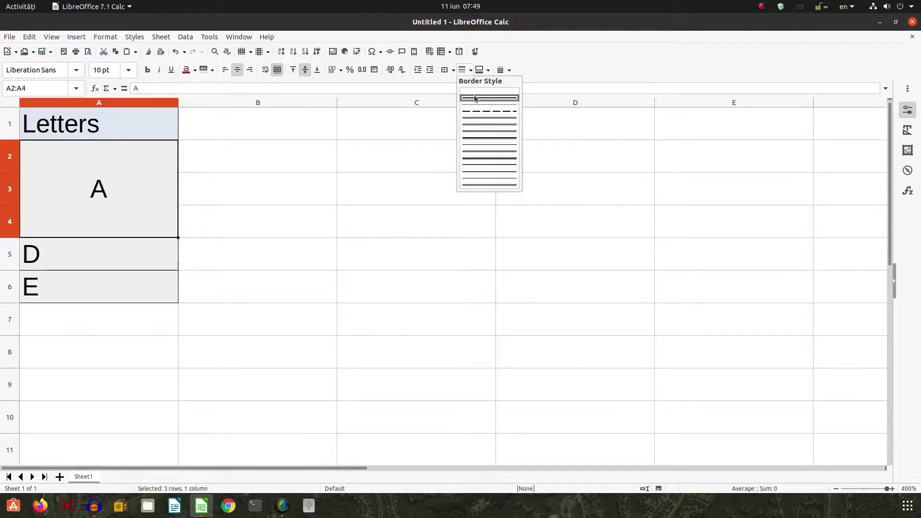
click(471, 138)
click(261, 187)
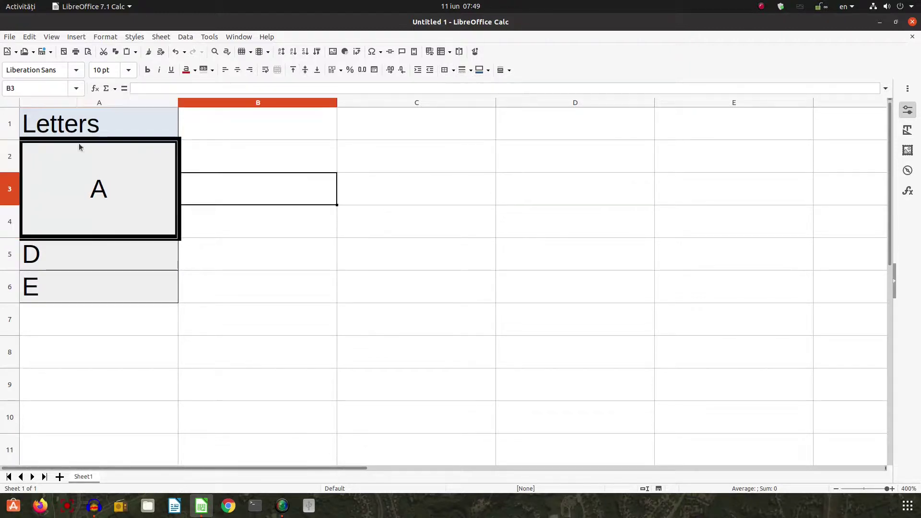
click(82, 185)
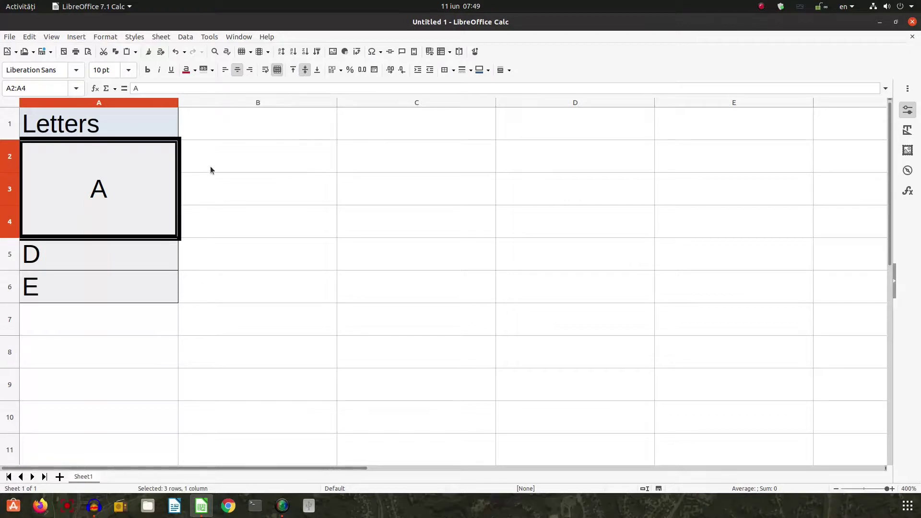
Step: Unmerge A2:A4 and select cell A4
click(277, 70)
click(173, 188)
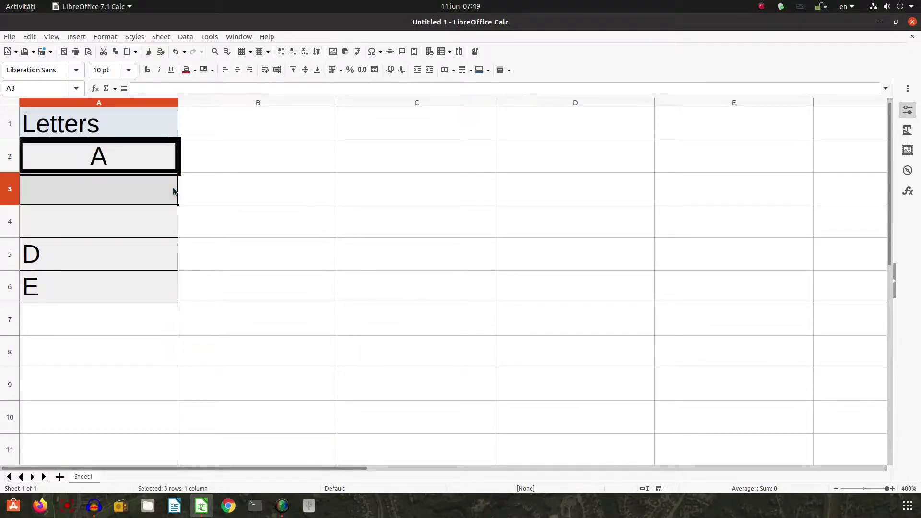
click(159, 153)
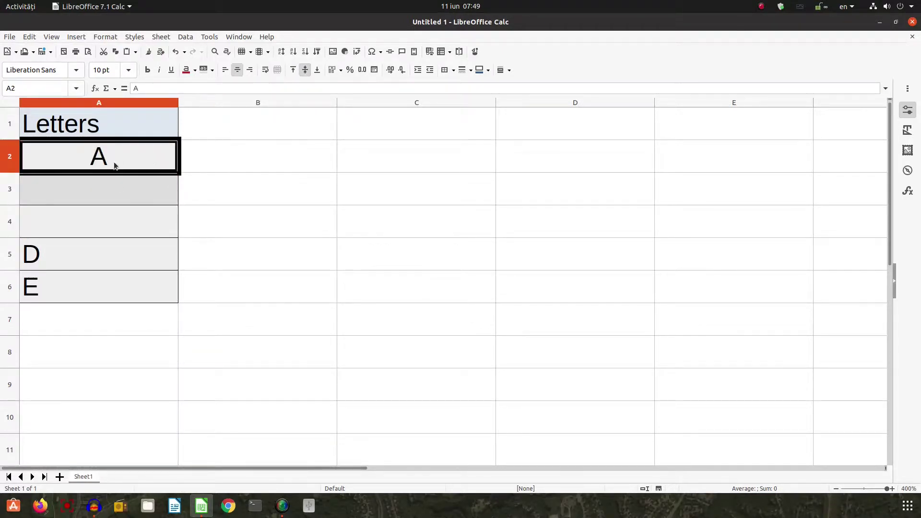
click(98, 189)
click(93, 212)
click(97, 198)
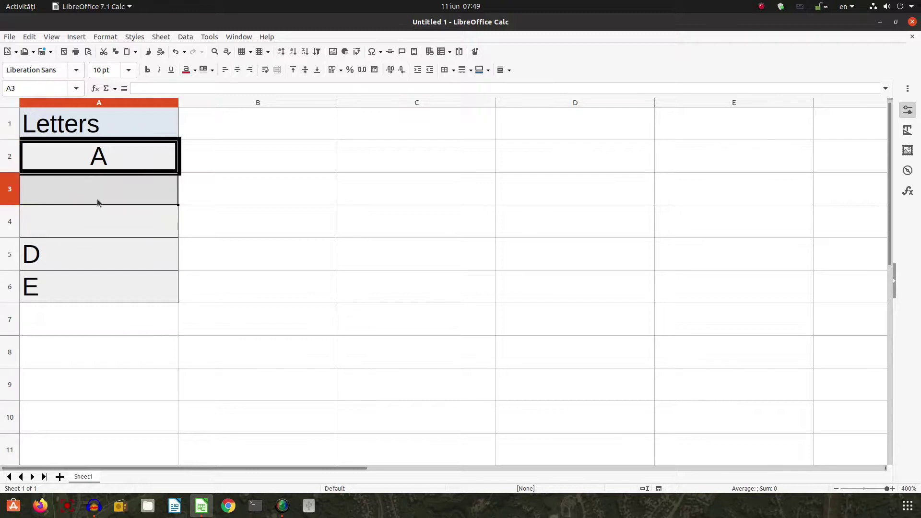
click(99, 214)
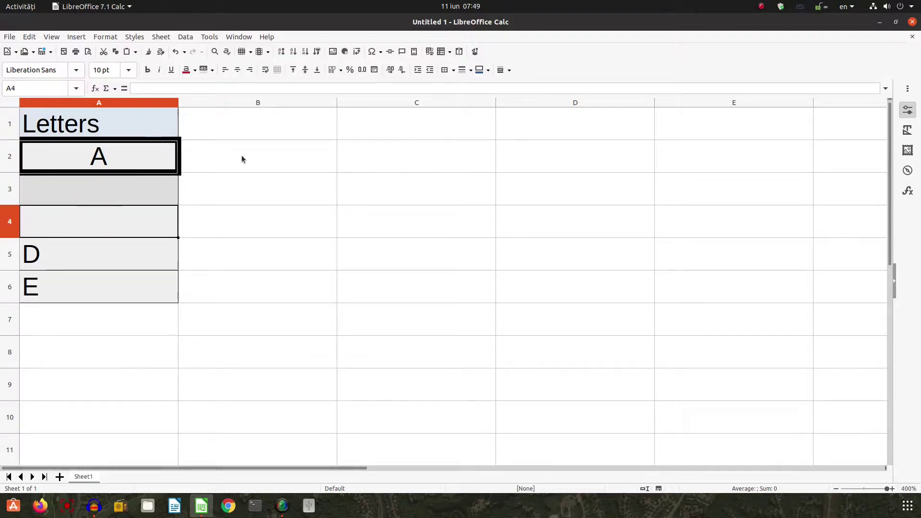
Step: Give A4 a dashed border, then reselect A2:A4
click(462, 70)
click(481, 112)
click(389, 197)
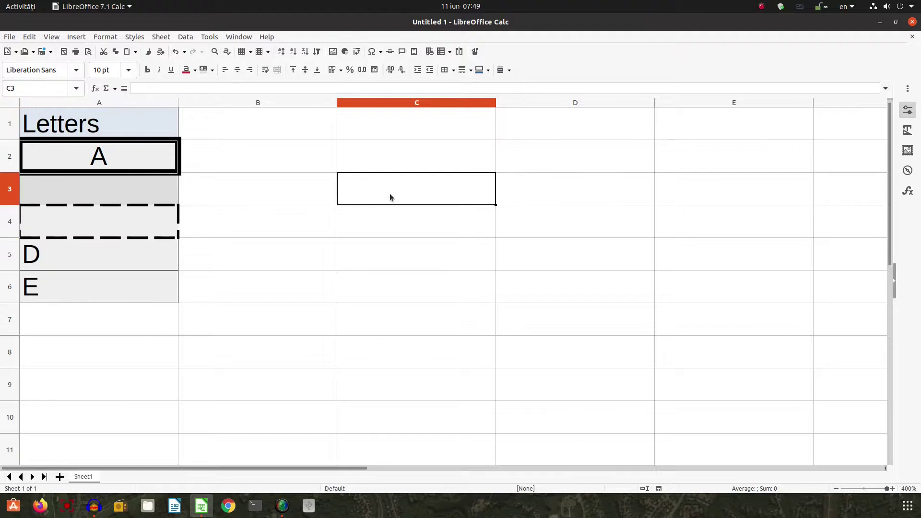
drag(107, 169, 107, 213)
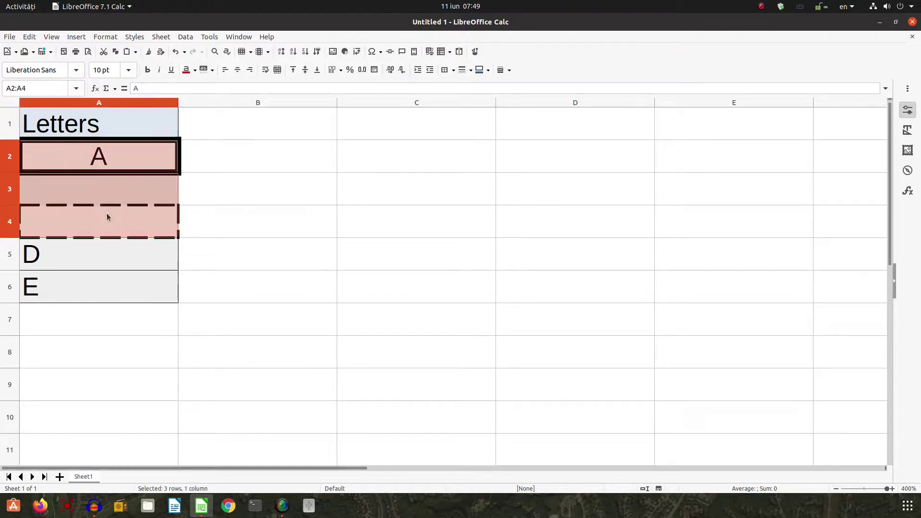
click(277, 69)
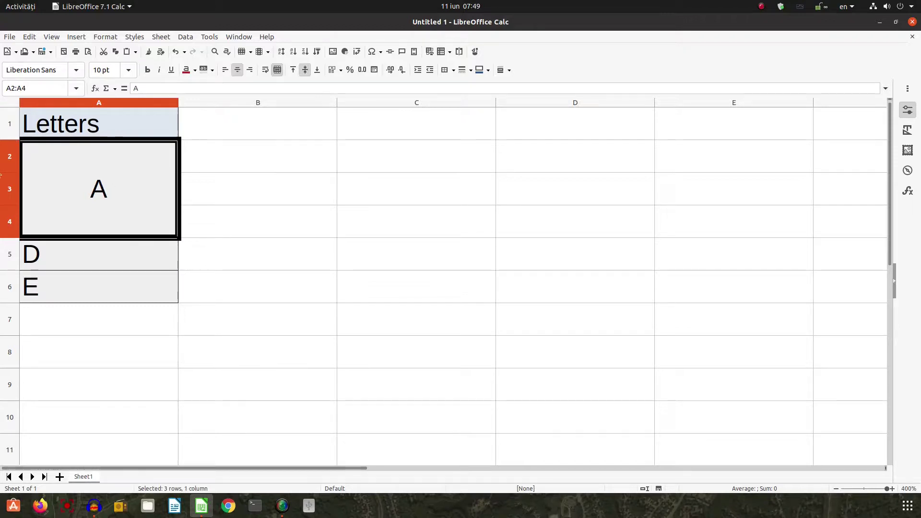
right_click(139, 179)
click(150, 284)
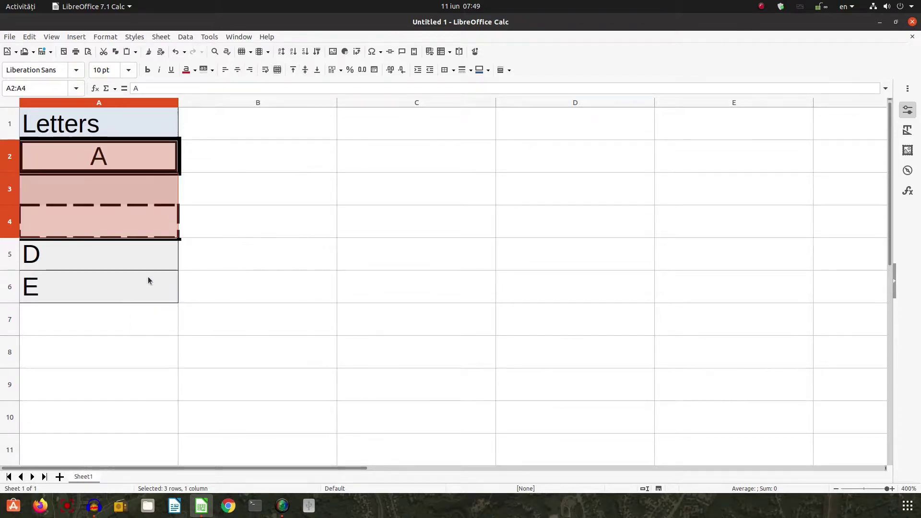
click(277, 70)
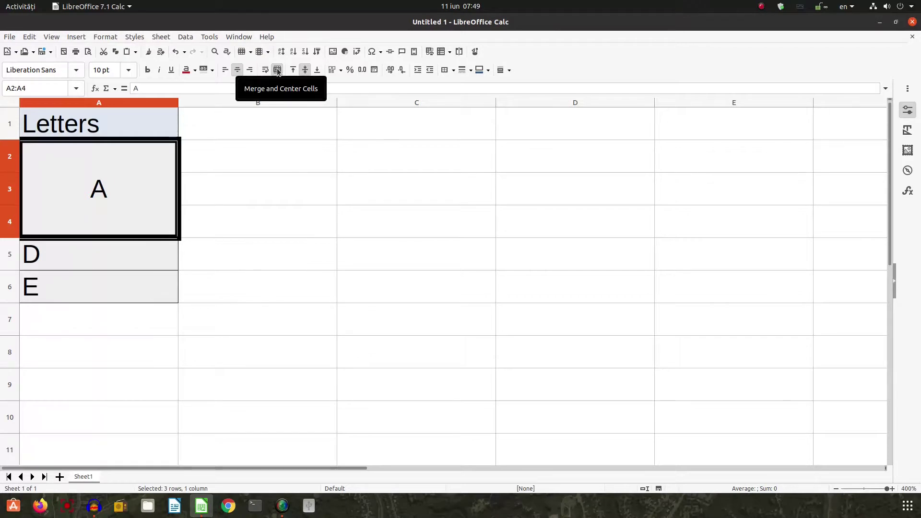
click(277, 70)
click(277, 70)
click(277, 70)
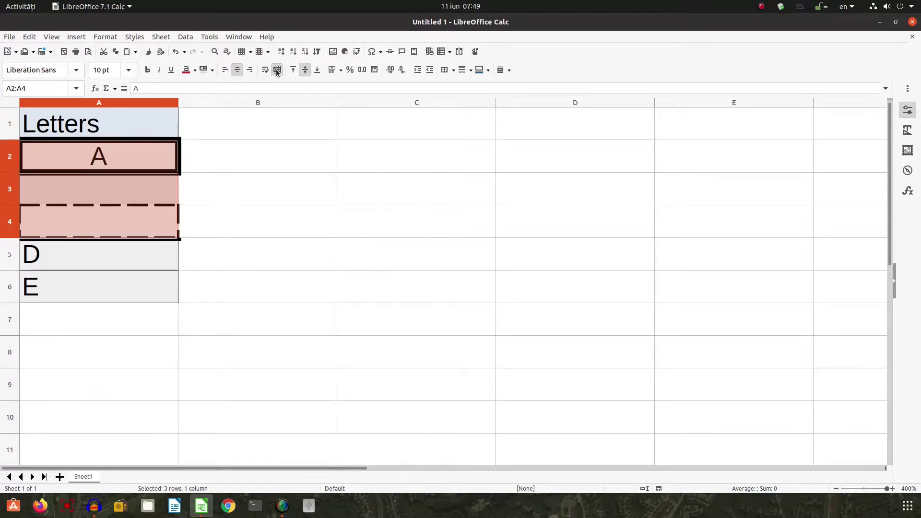
click(277, 70)
Step: Merge and centre A5:B5, then merge B2:B4 into one cell
drag(127, 254, 230, 247)
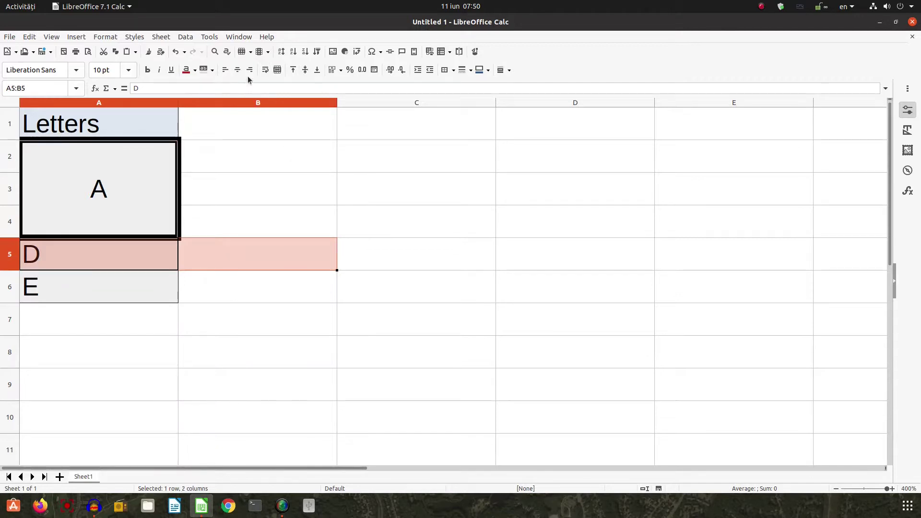
click(277, 70)
click(263, 215)
click(244, 158)
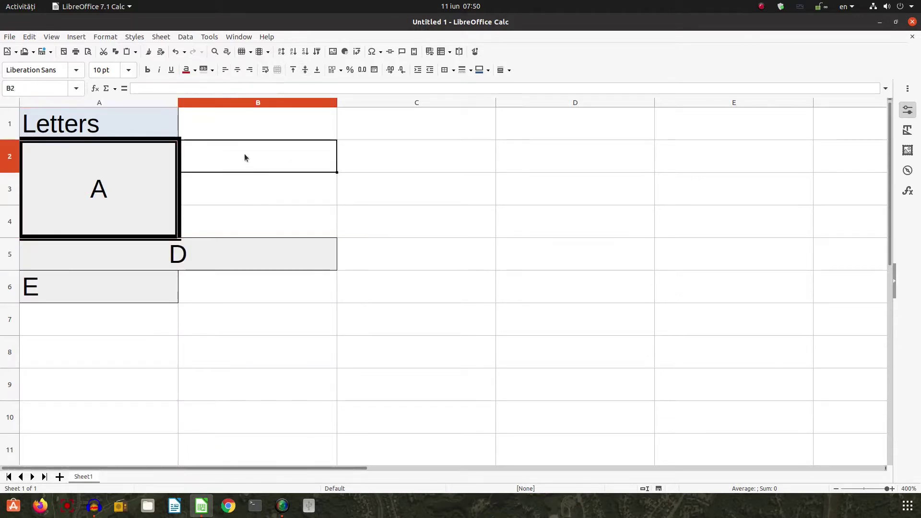
drag(244, 158, 248, 221)
click(277, 70)
Step: Enter B in the merged B2:B4 cell and C in merged A5:B5
click(173, 196)
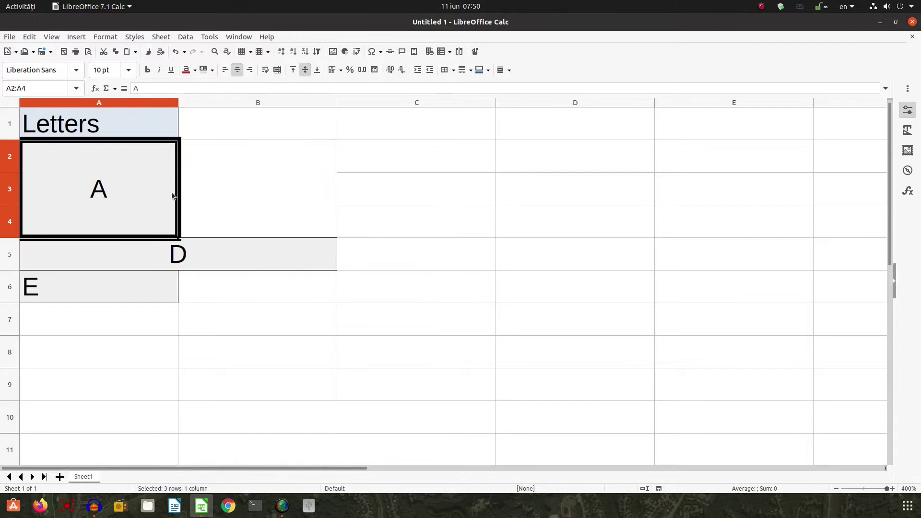
click(212, 192)
text(B)
key(Return)
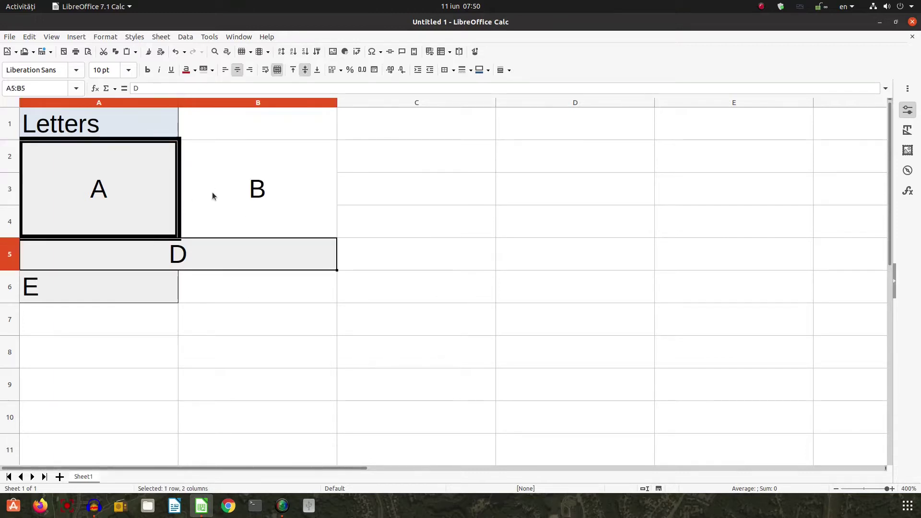
text(C)
key(Return)
Step: Apply a border line style to the merged B2:B4 cell
click(194, 205)
click(210, 240)
click(250, 191)
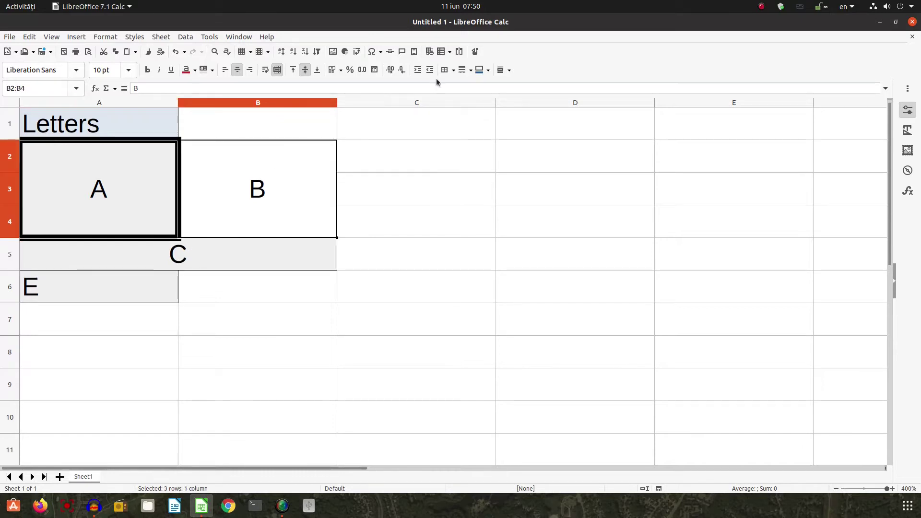
click(470, 70)
click(487, 136)
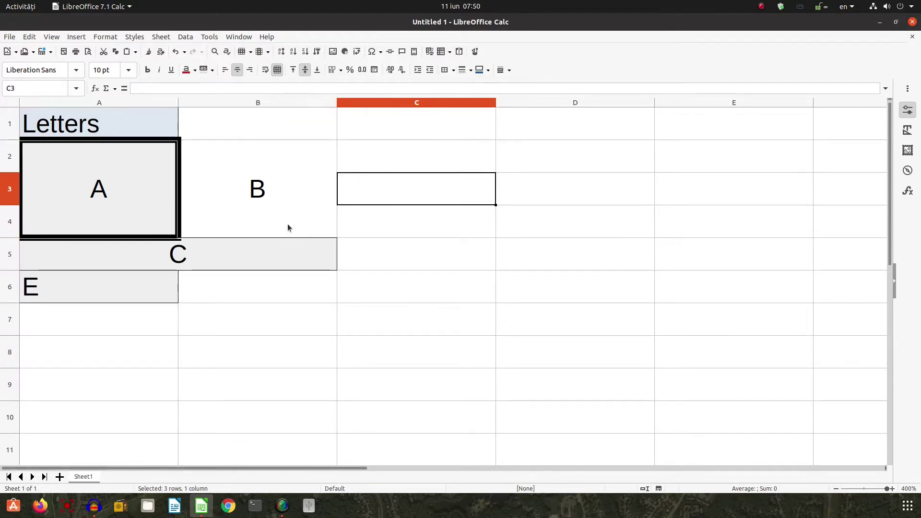
click(287, 255)
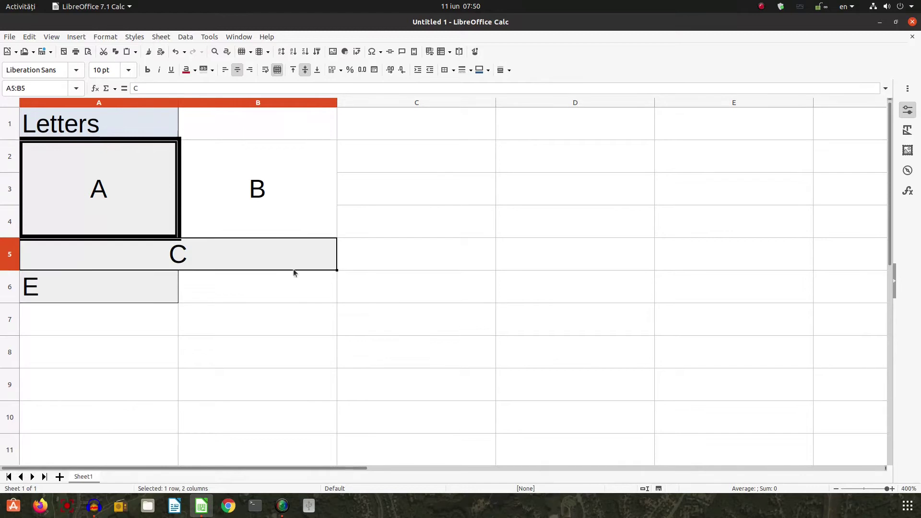
click(267, 37)
click(307, 183)
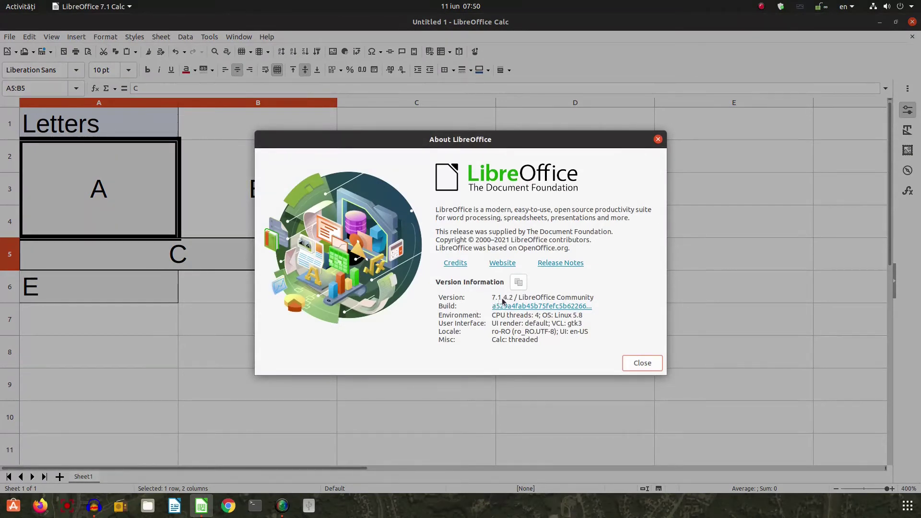
click(632, 363)
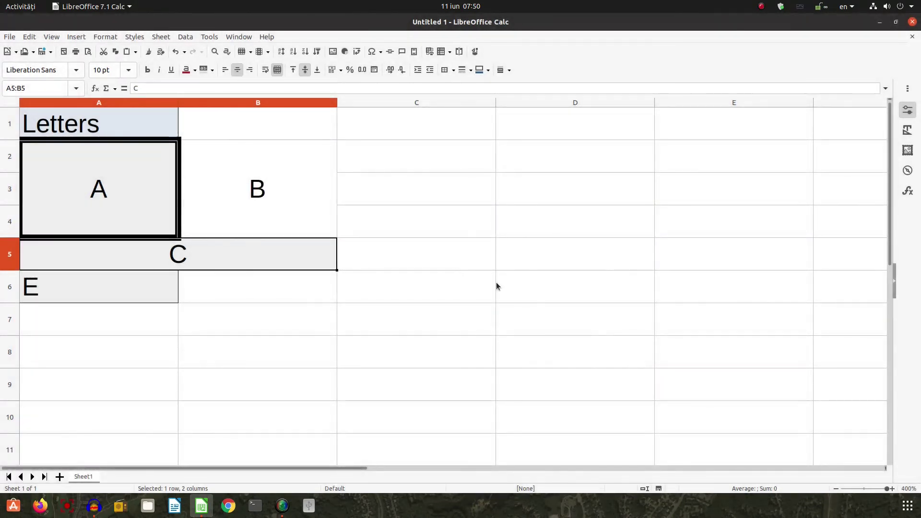